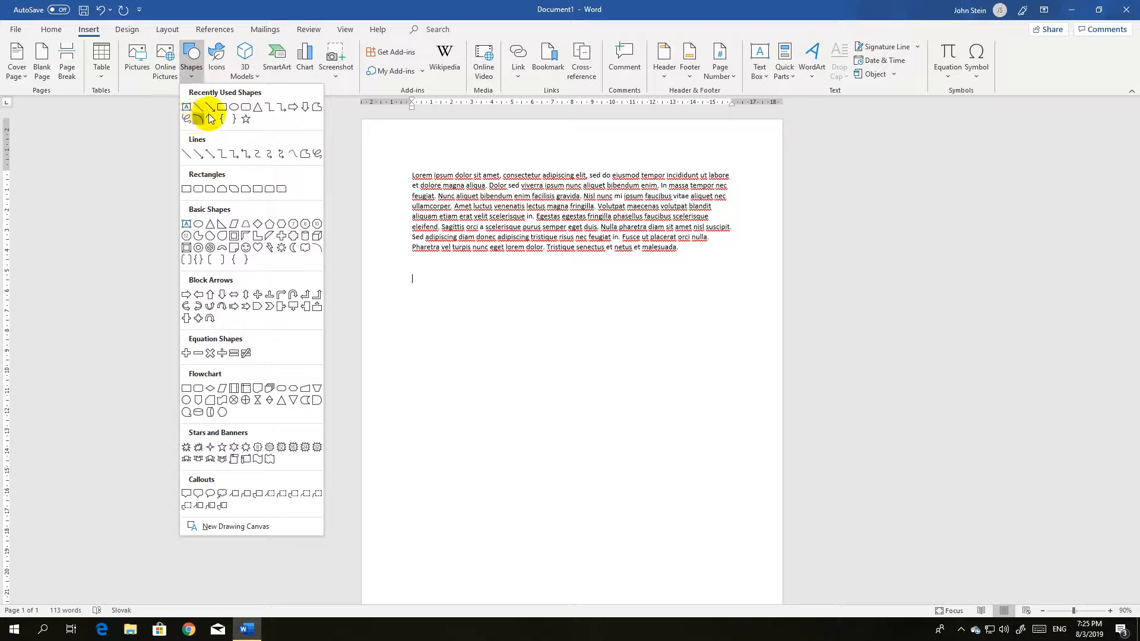
Draw a rounded rectangle below the paragraph, about 13 cm wide and 9 cm tall
left_click(246, 113)
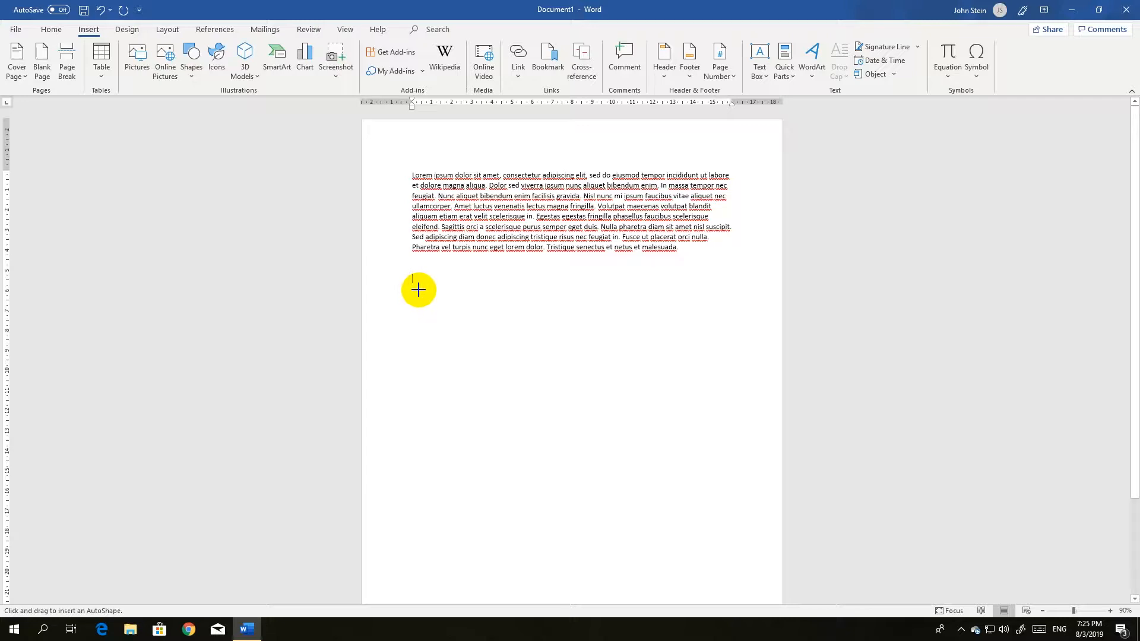
mouse_move(417, 287)
left_mouse_down()
mouse_move(465, 338)
mouse_move(679, 475)
left_mouse_up()
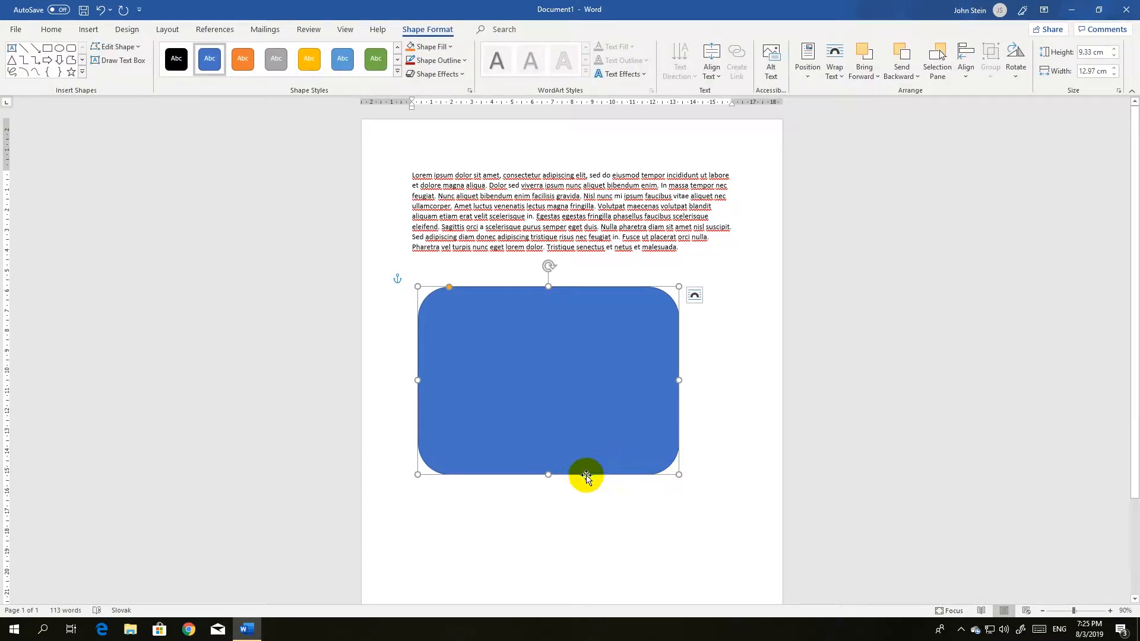
mouse_move(549, 474)
left_mouse_down()
mouse_move(547, 454)
mouse_move(544, 479)
left_mouse_up()
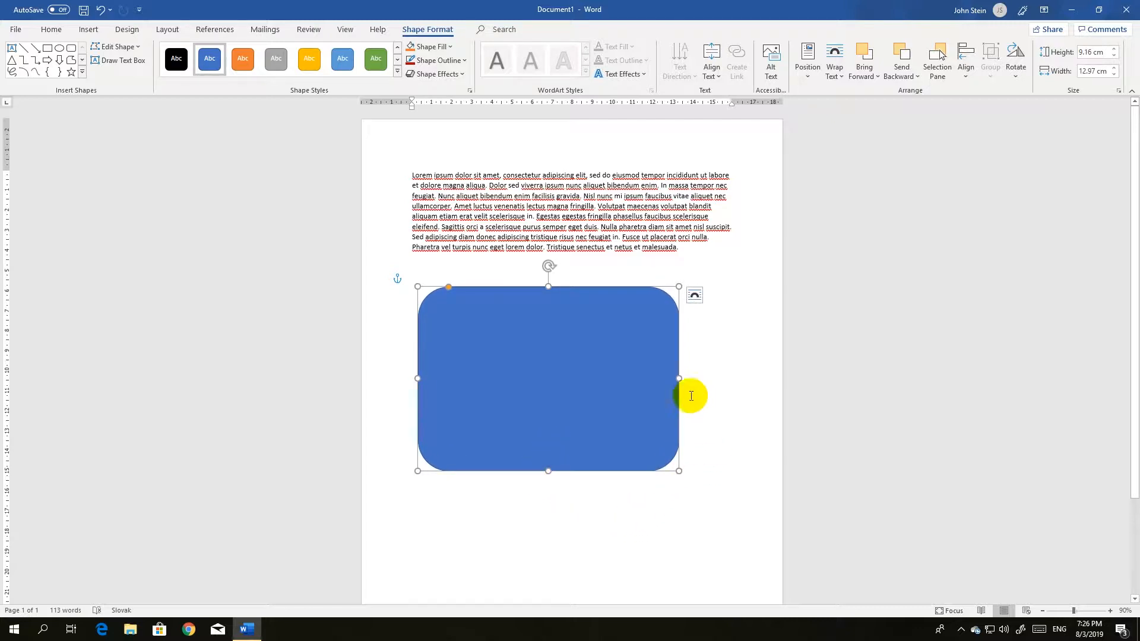
mouse_move(681, 379)
left_mouse_down()
mouse_move(652, 379)
mouse_move(683, 380)
left_mouse_up()
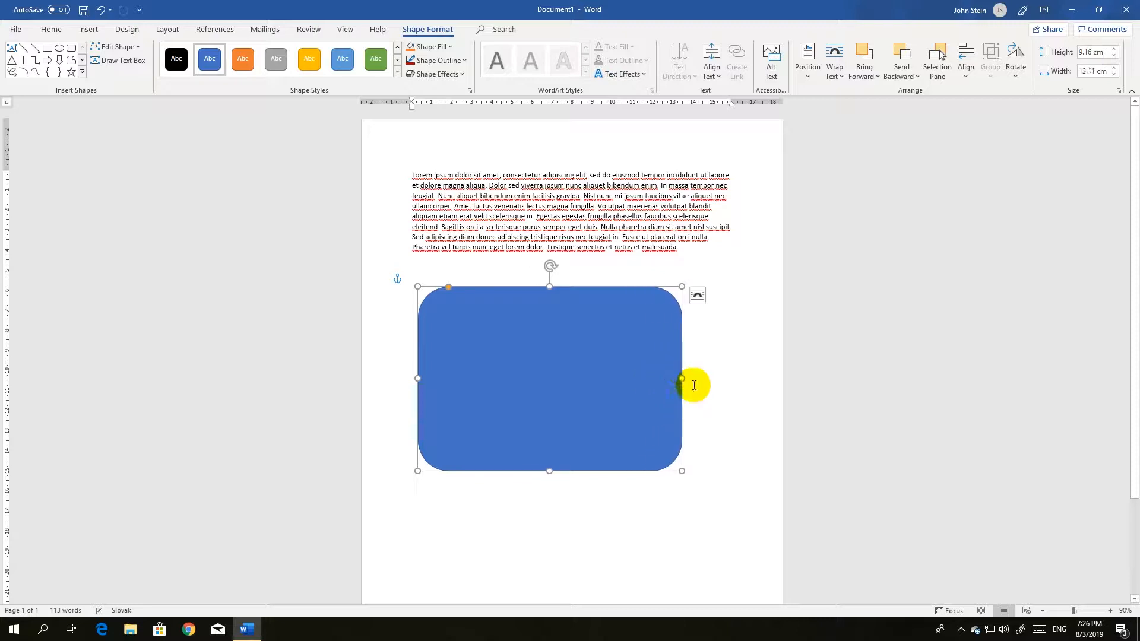
Set the rectangle's height to 9 cm
left_click(1091, 52)
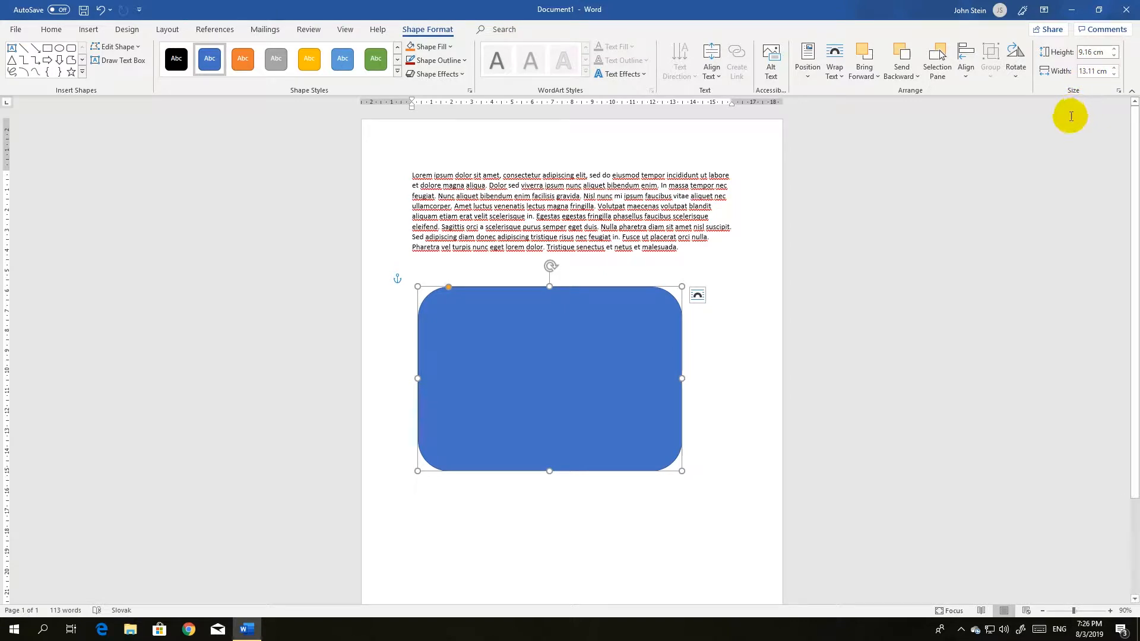
type("9")
key("Return")
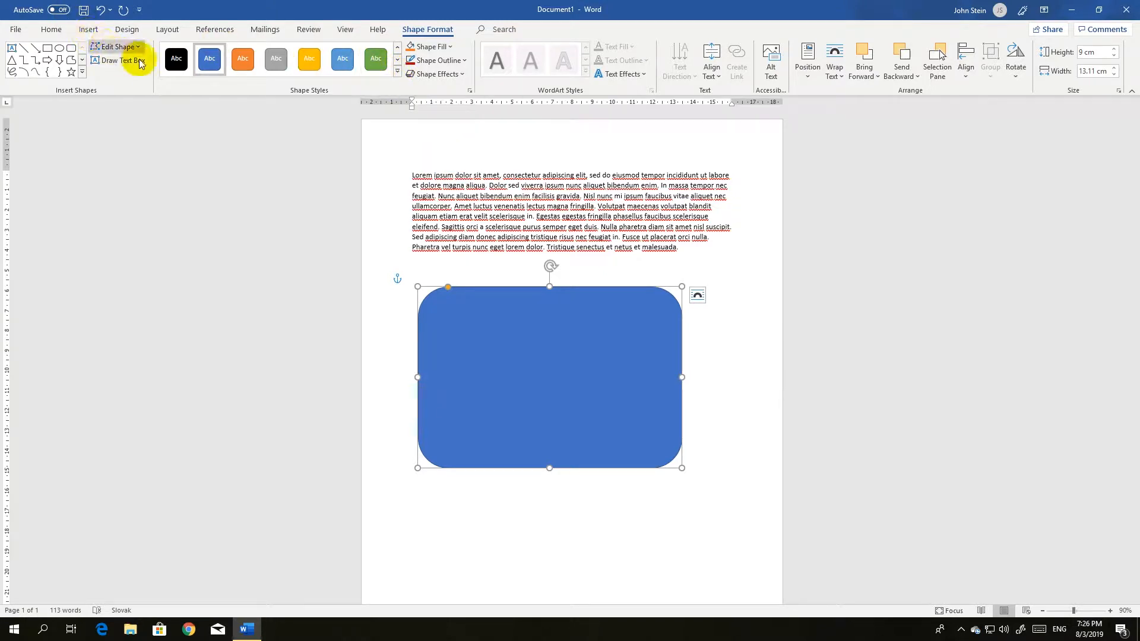
Apply the green shape style to the rectangle and give it a dark gradient fill
left_click(376, 59)
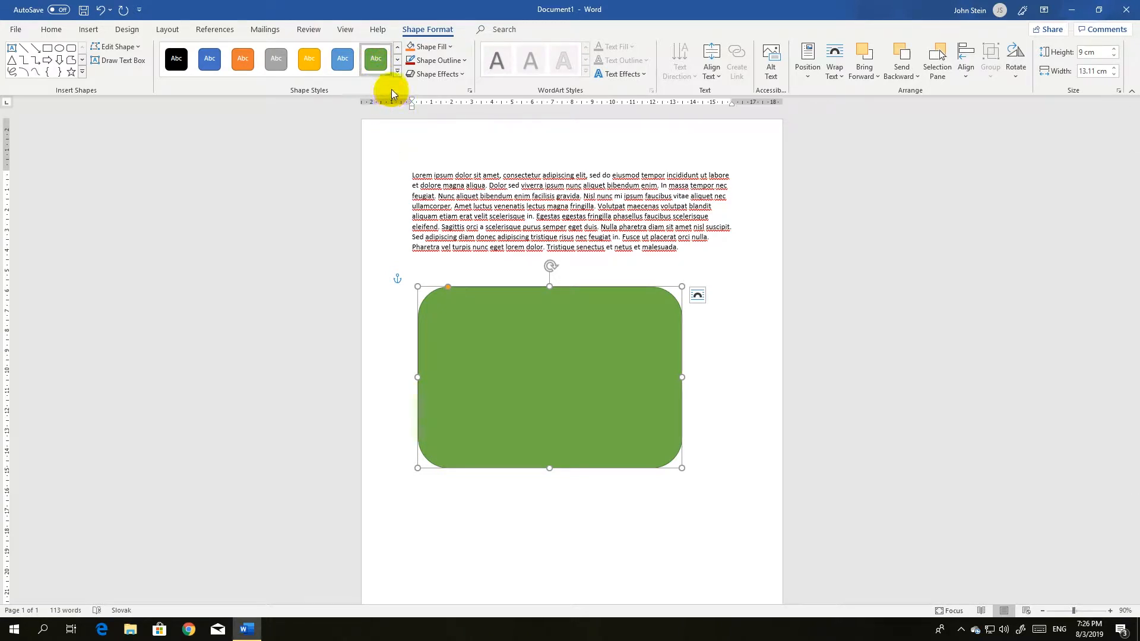
left_click(449, 48)
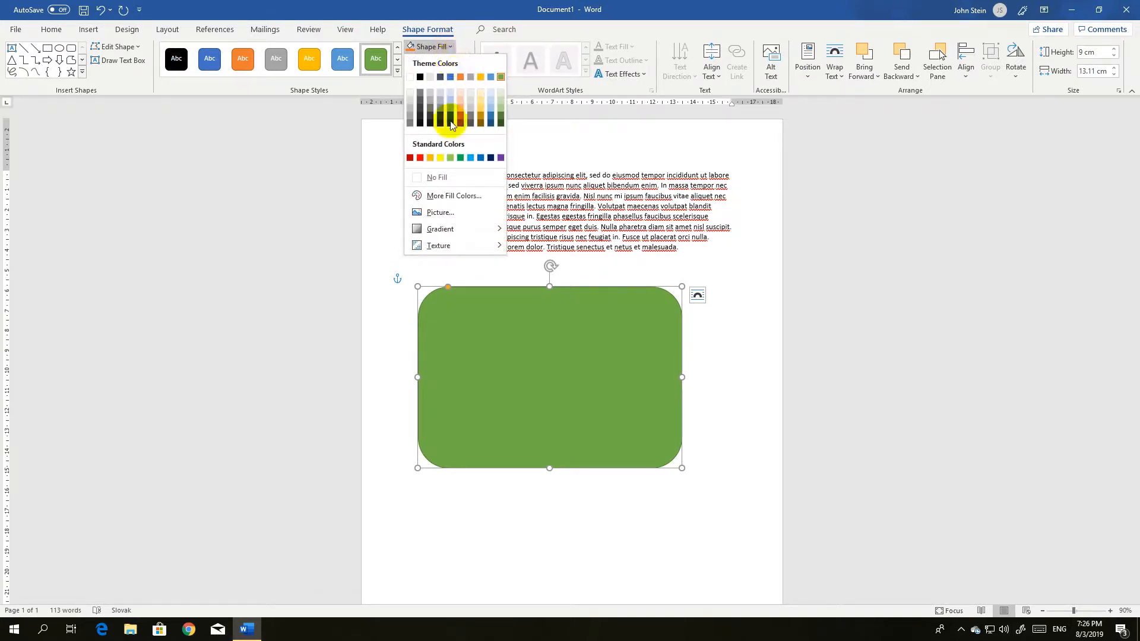
mouse_move(443, 231)
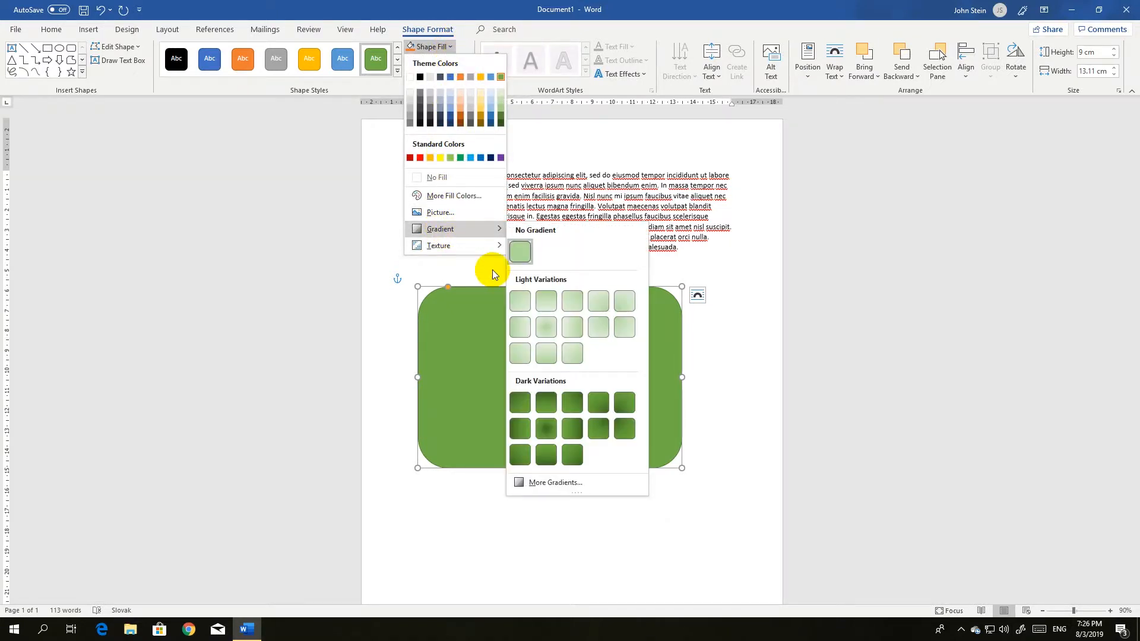
left_click(599, 403)
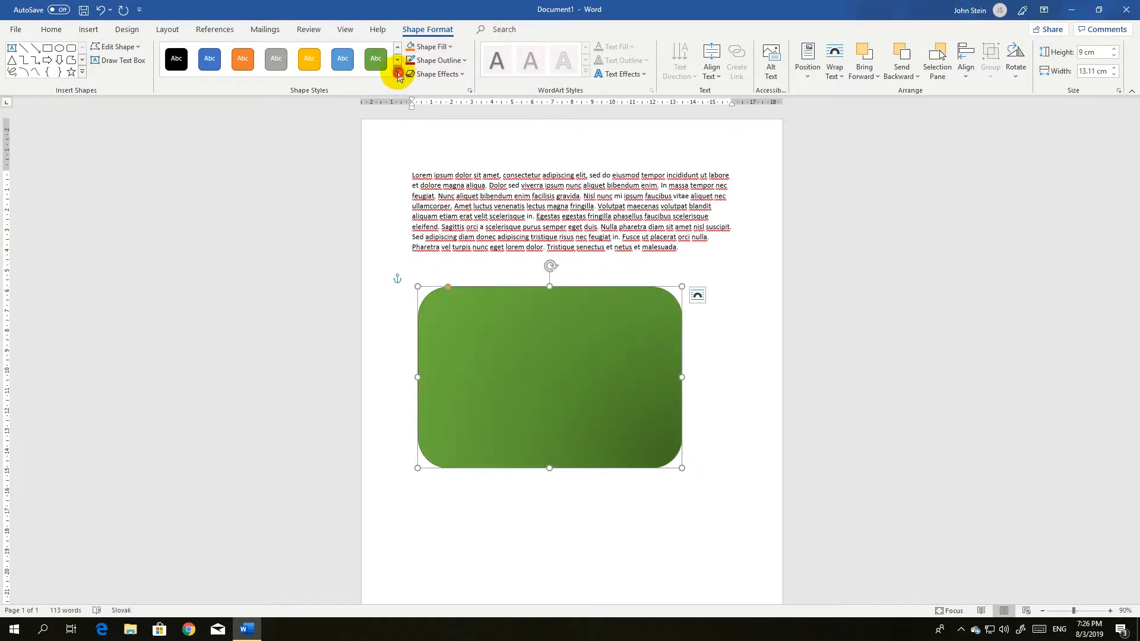
Apply the green gradient preset style from the full shape styles gallery
left_click(398, 73)
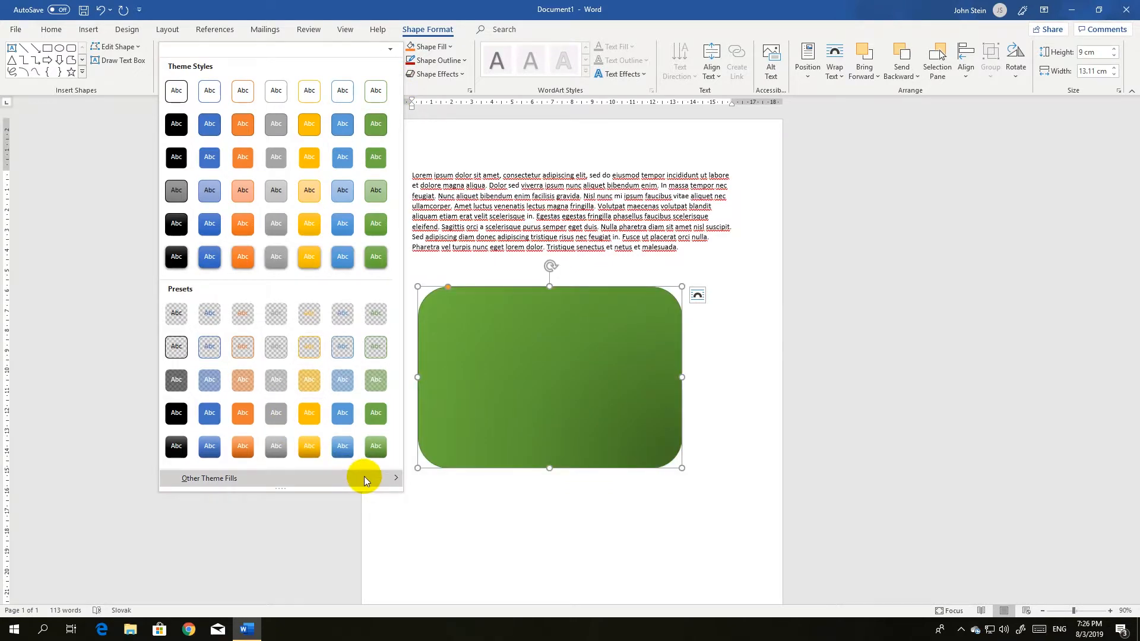
mouse_move(367, 478)
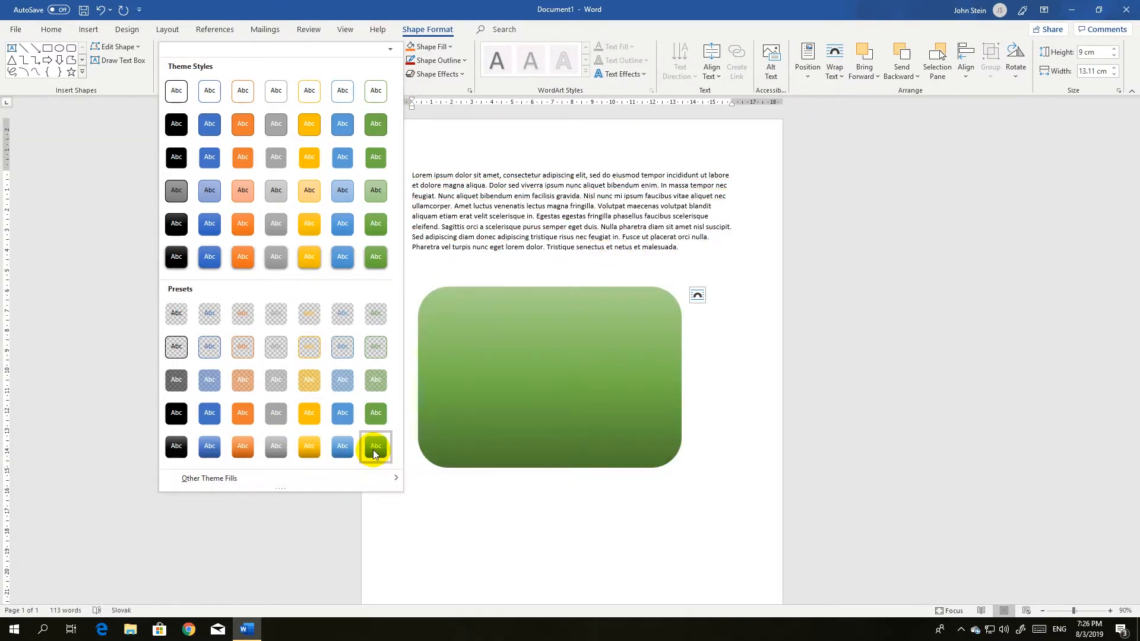
left_click(374, 454)
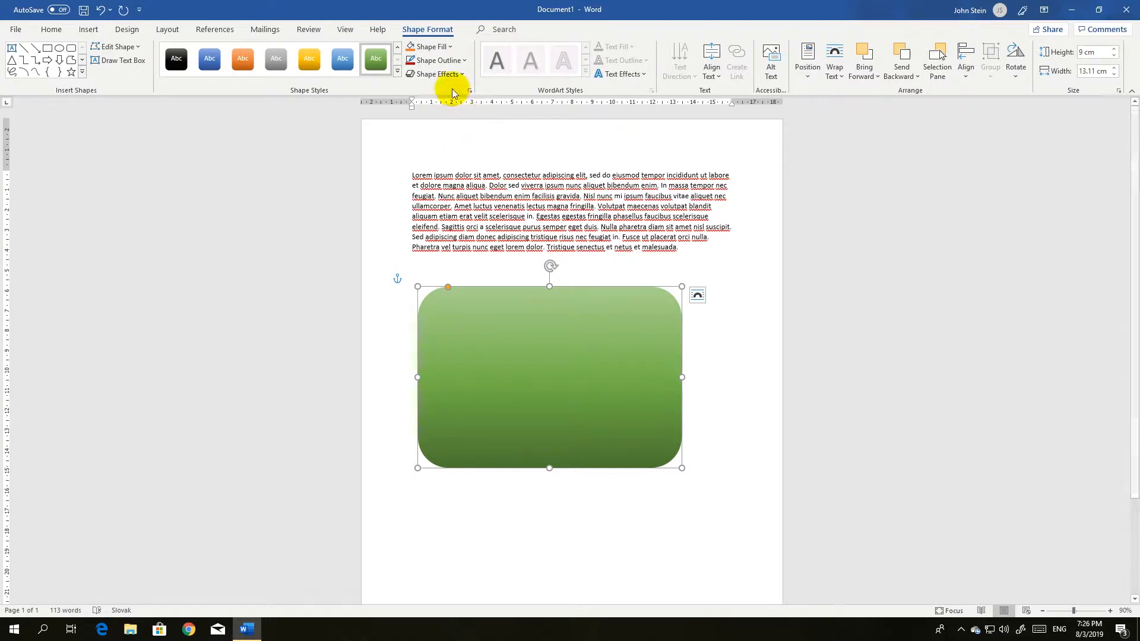
Give the rectangle a red outline with a 2¼ pt weight
left_click(463, 60)
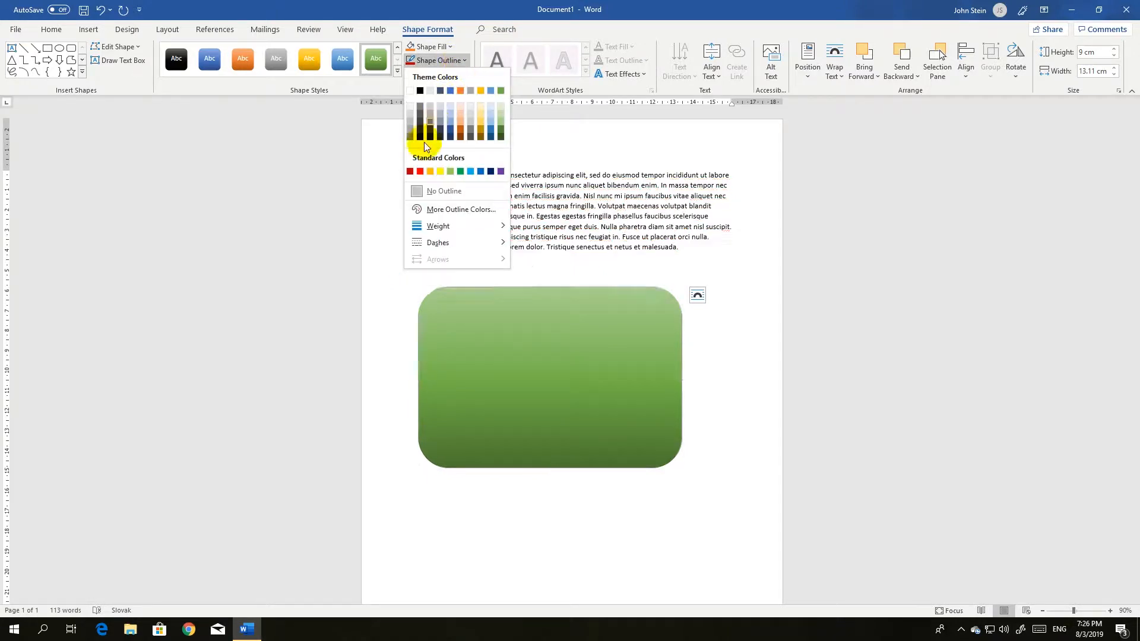
left_click(410, 172)
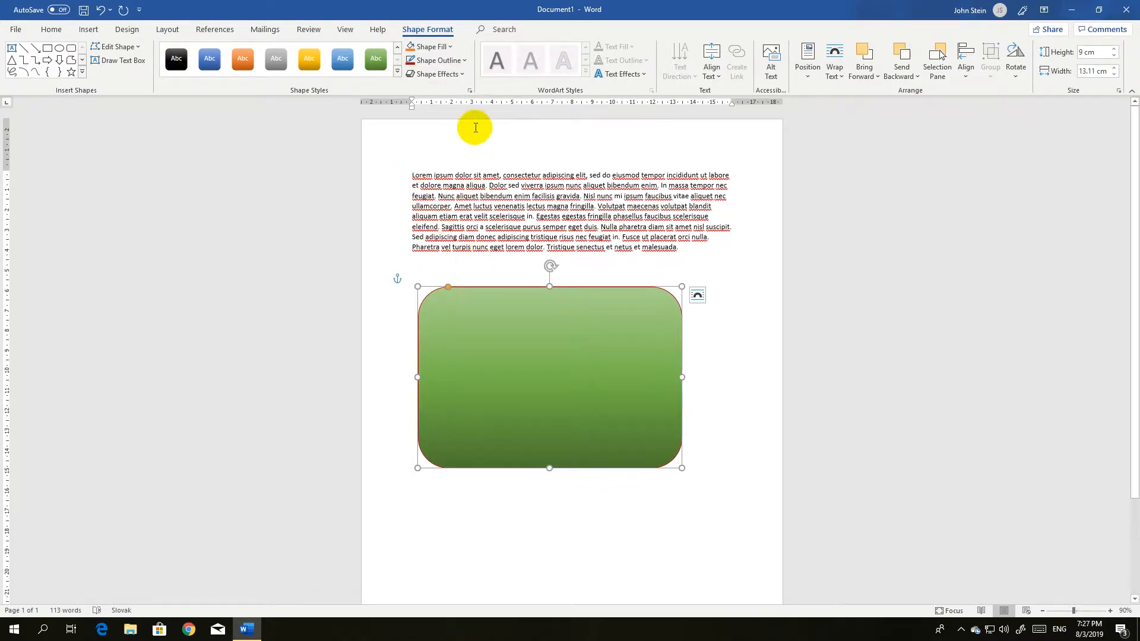
left_click(465, 62)
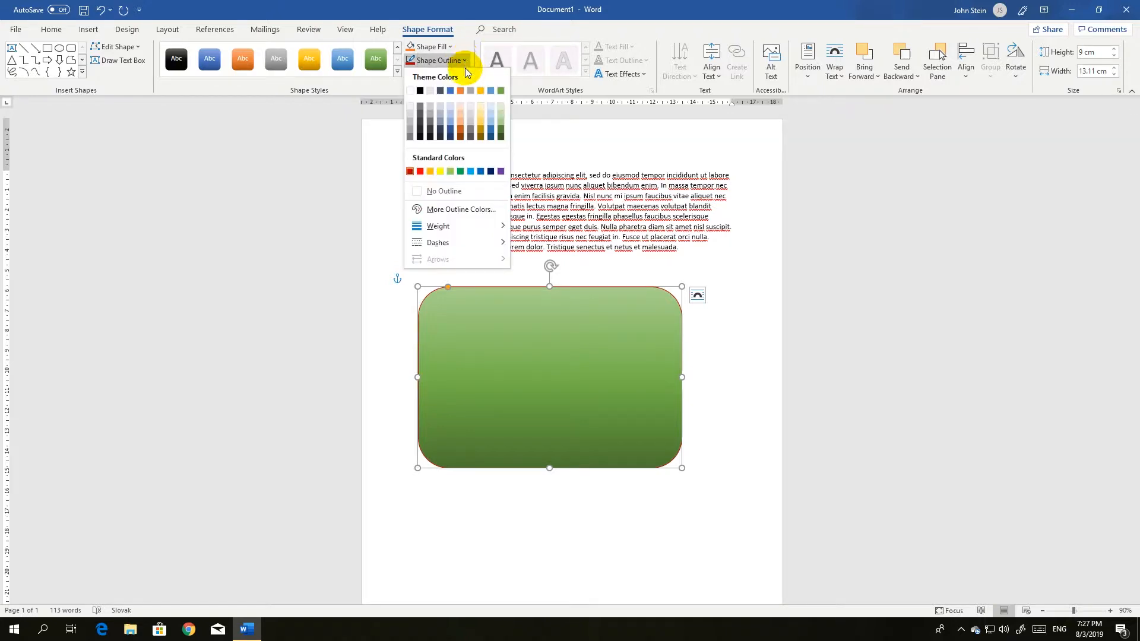
mouse_move(469, 227)
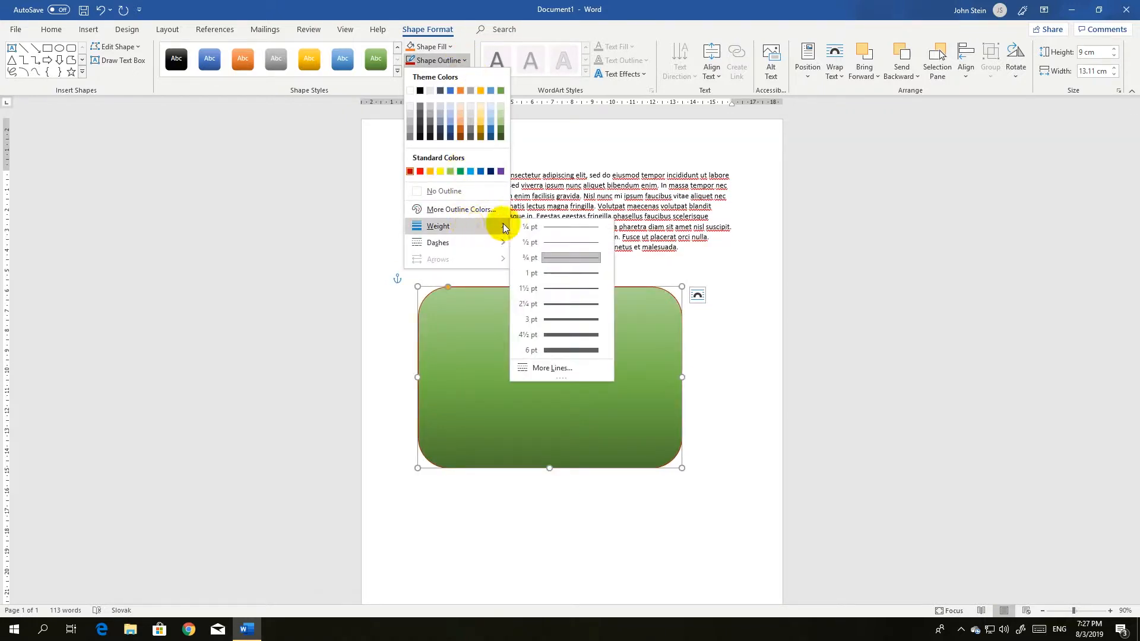
left_click(571, 305)
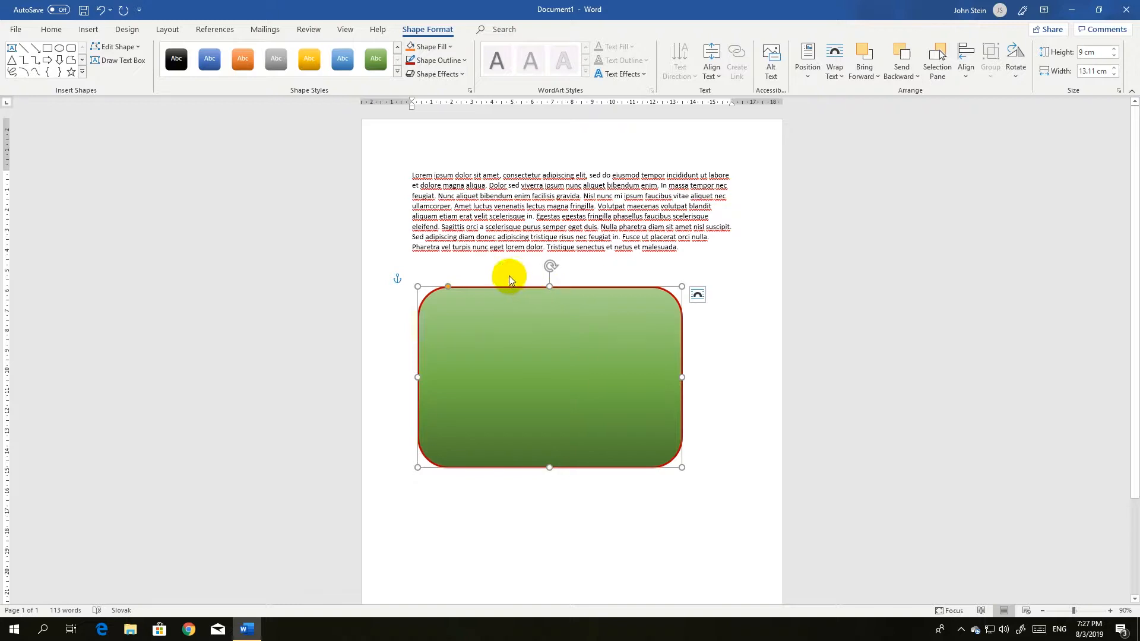
Add a gray glow effect variation to the rectangle
left_click(461, 80)
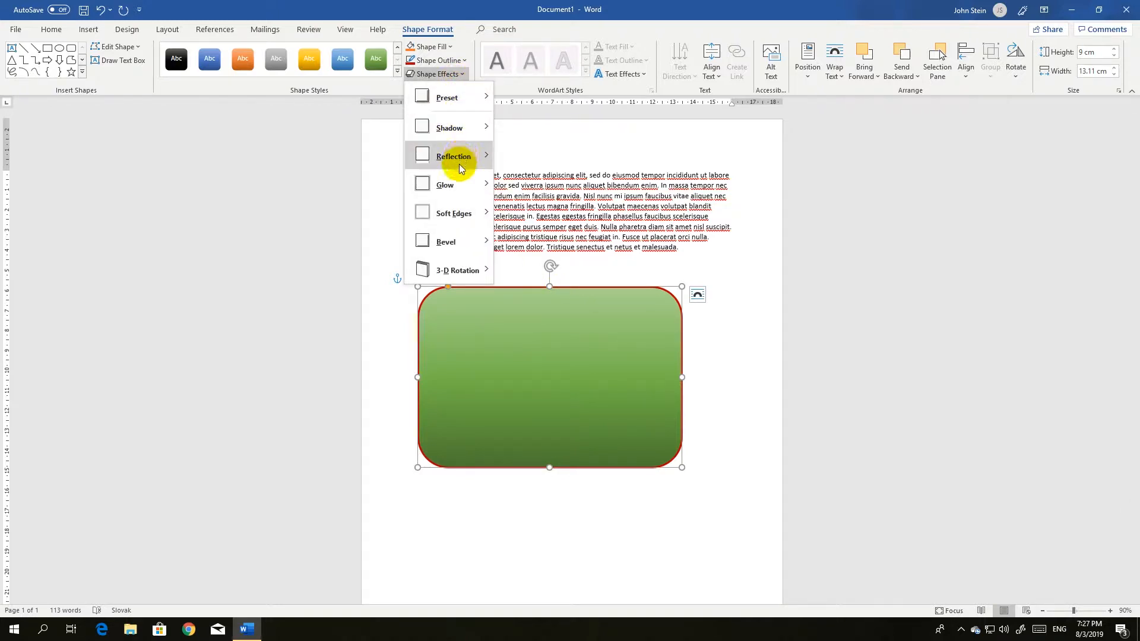
mouse_move(459, 180)
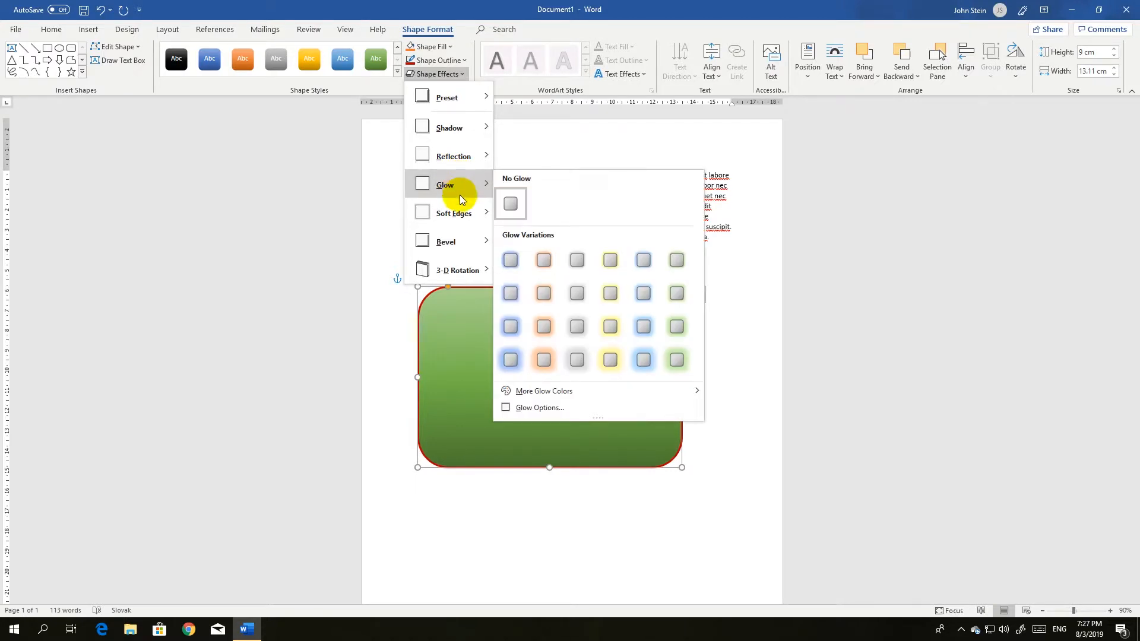
mouse_move(461, 213)
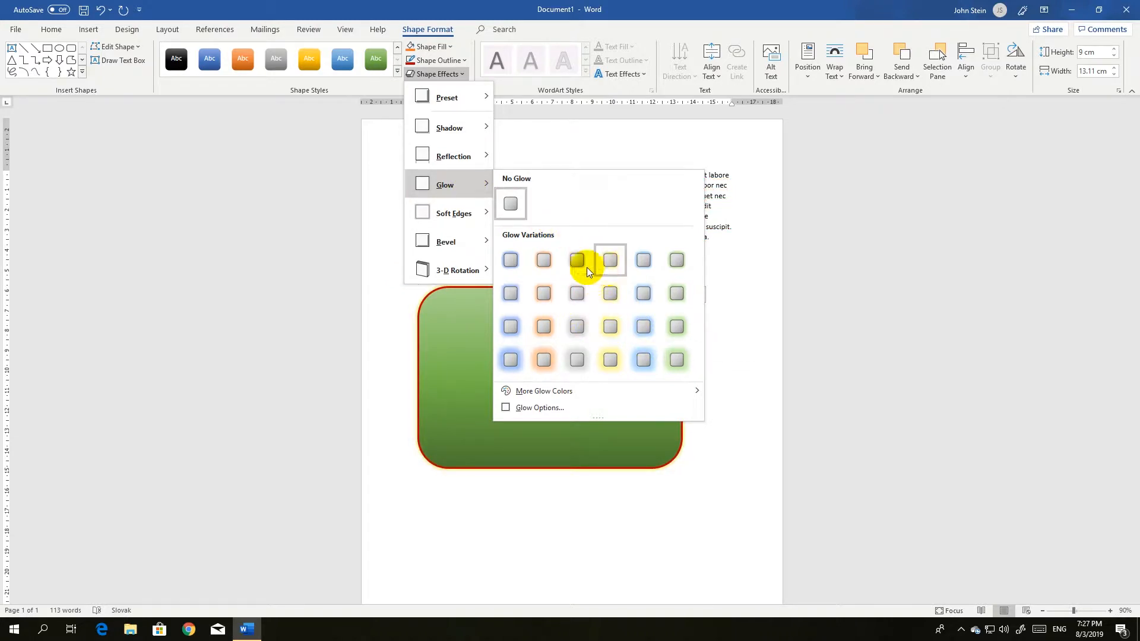
left_click(574, 329)
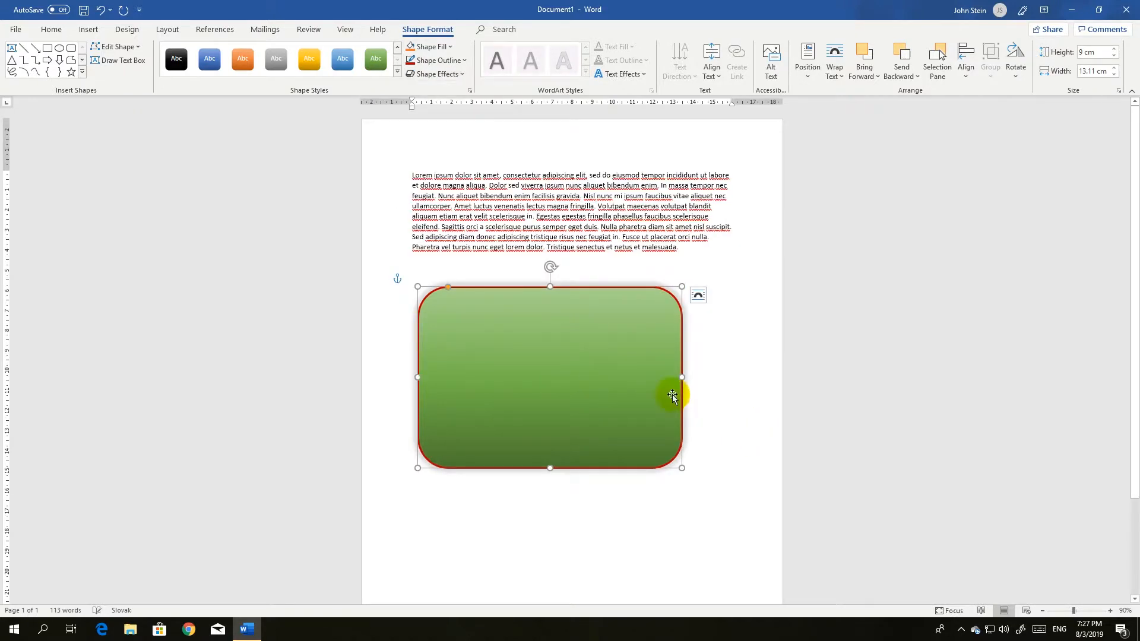
Move the rectangle up to the top of the page over the paragraph
left_click(692, 393)
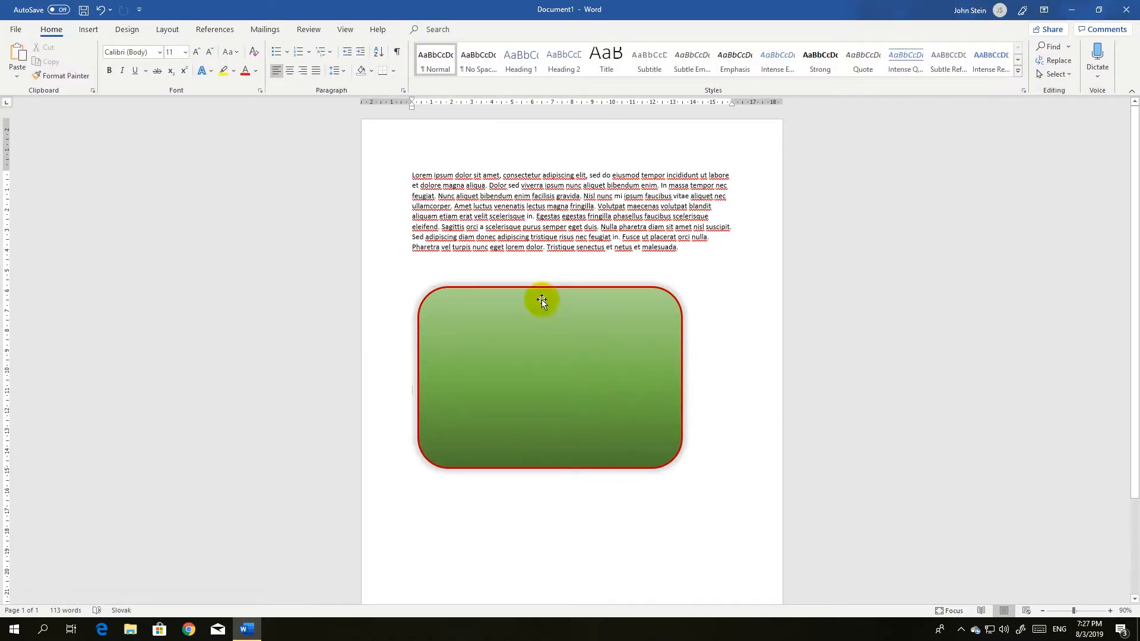
left_click(487, 321)
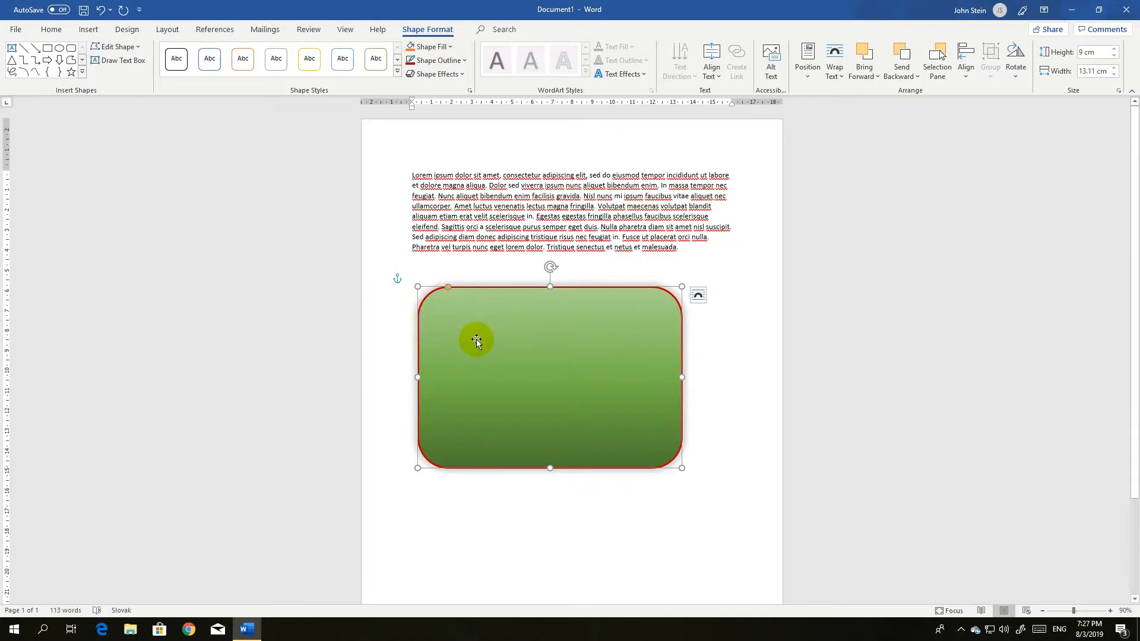
left_click_drag(511, 379, 493, 243)
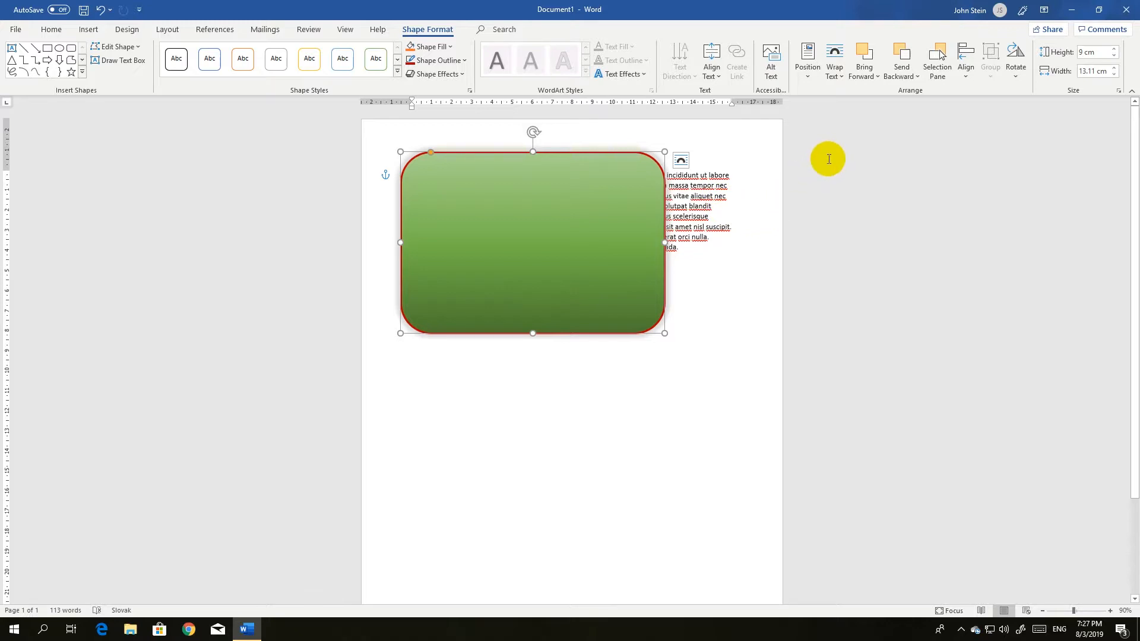
Set the rectangle's text wrapping to Square and move it slightly to the right
left_click(840, 76)
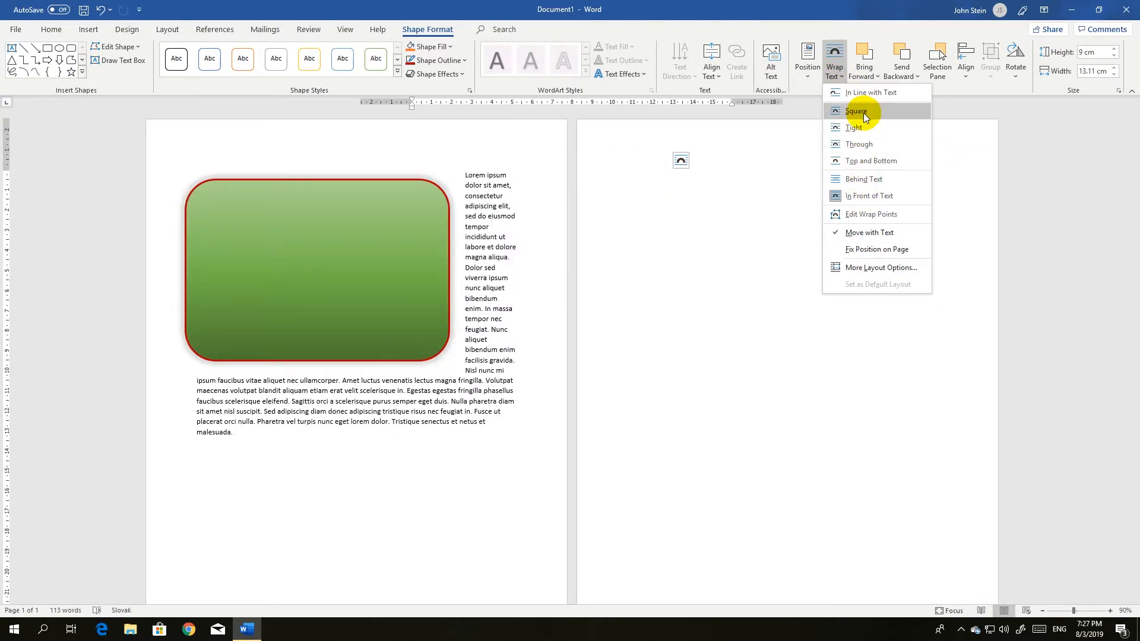
left_click(860, 112)
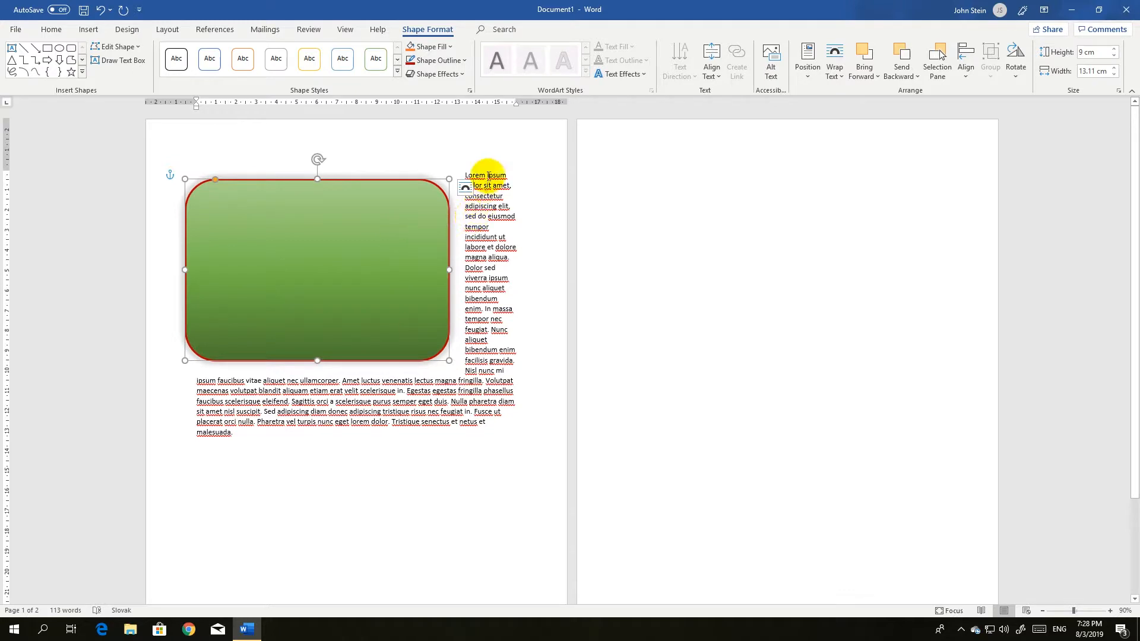
left_click_drag(384, 256, 448, 244)
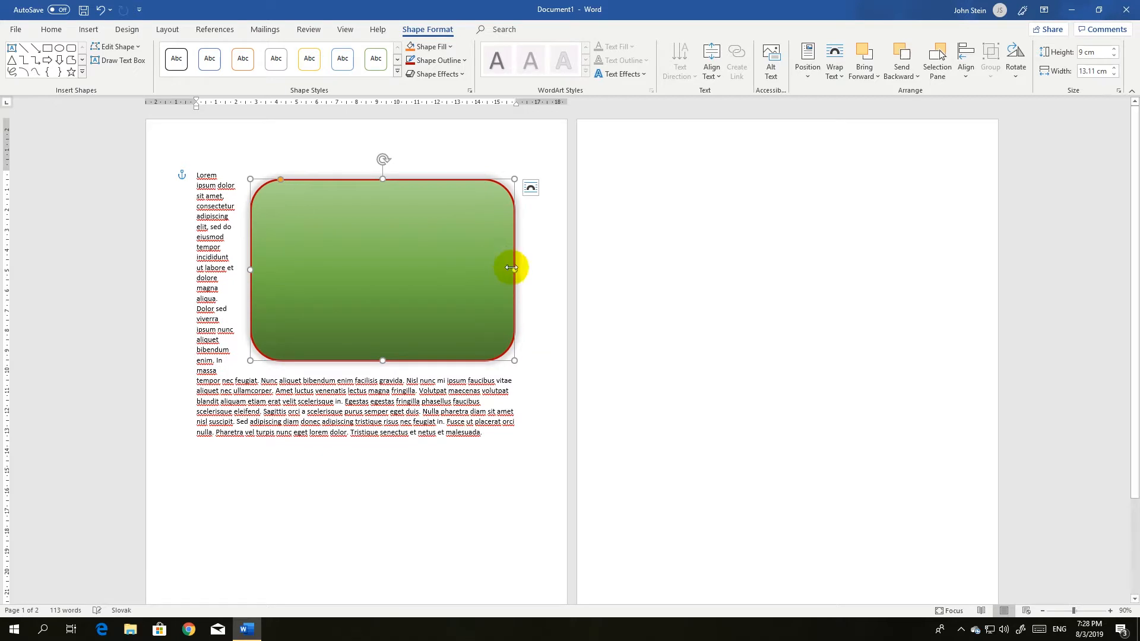
Narrow the rectangle to about 11.4 cm wide and align it to the horizontal center
left_click_drag(517, 269, 479, 268)
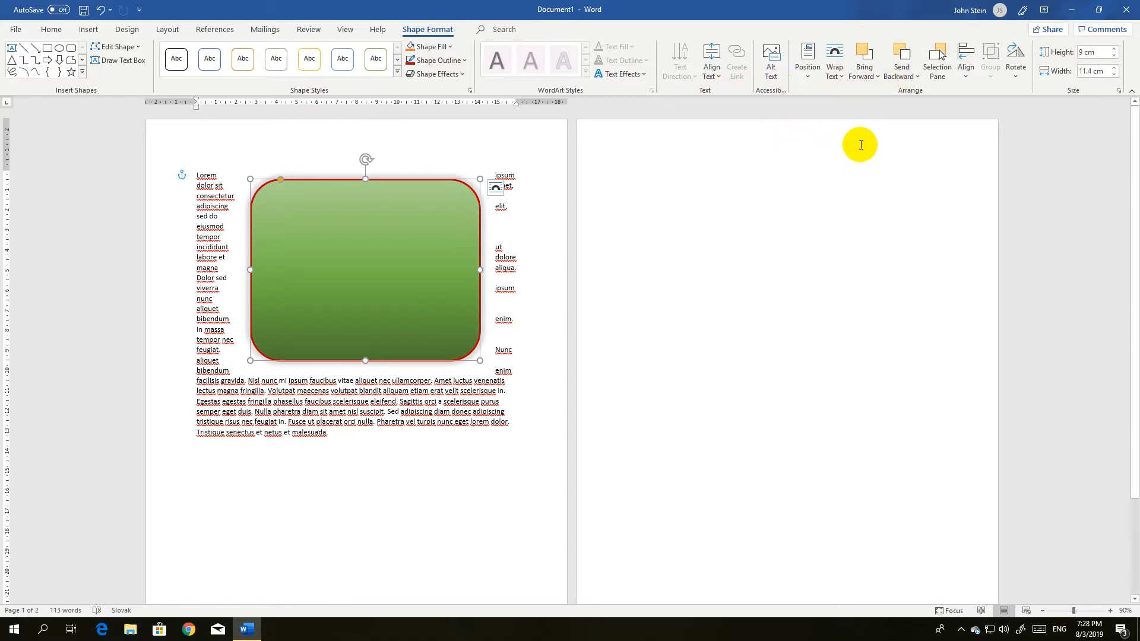
left_click(963, 83)
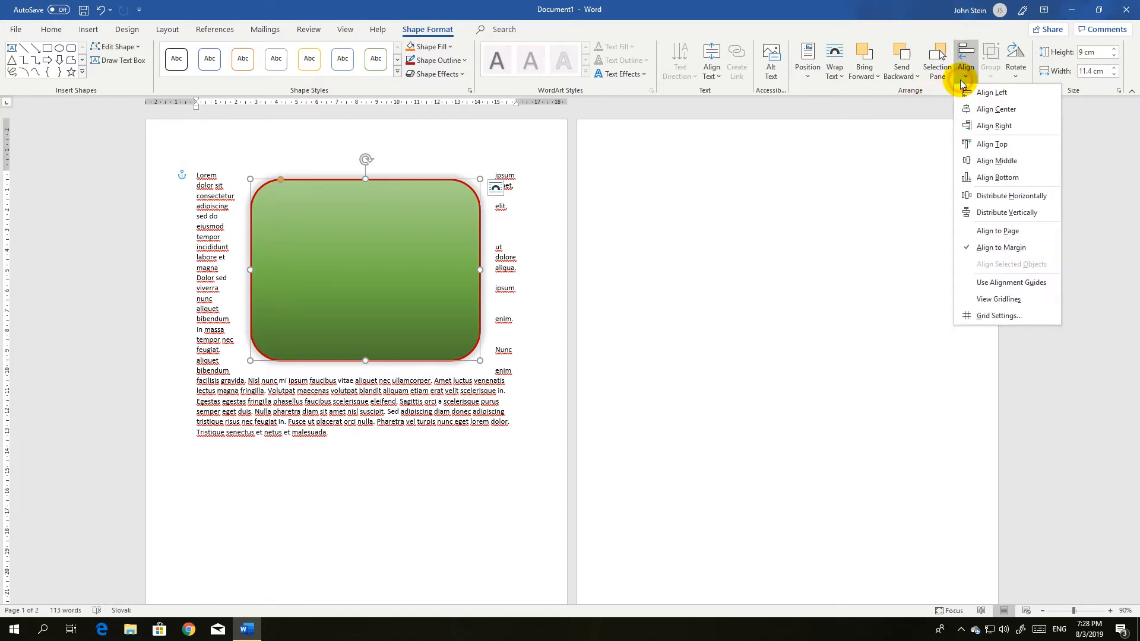
left_click(969, 109)
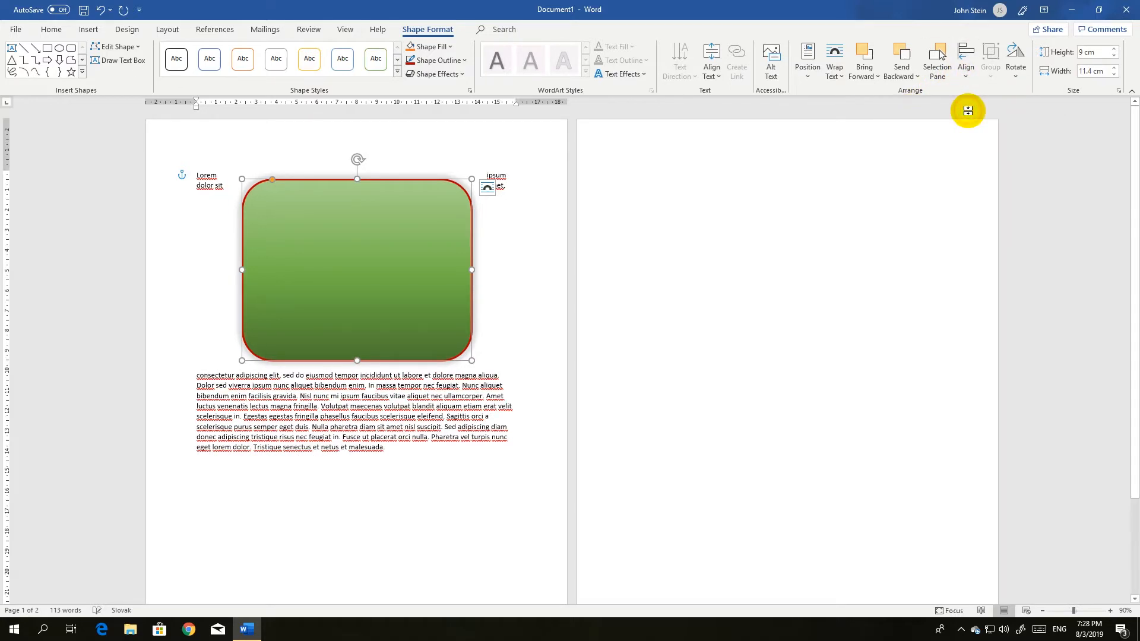
Align the rectangle to the vertical middle, then move it back up to the top of the page
left_click(966, 71)
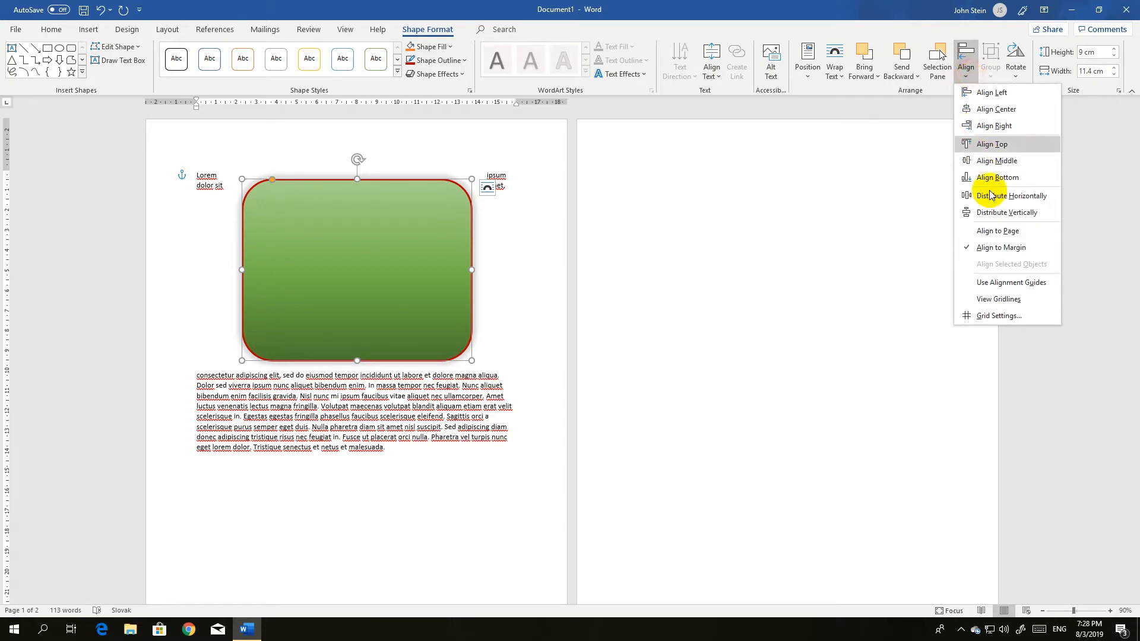
left_click(989, 160)
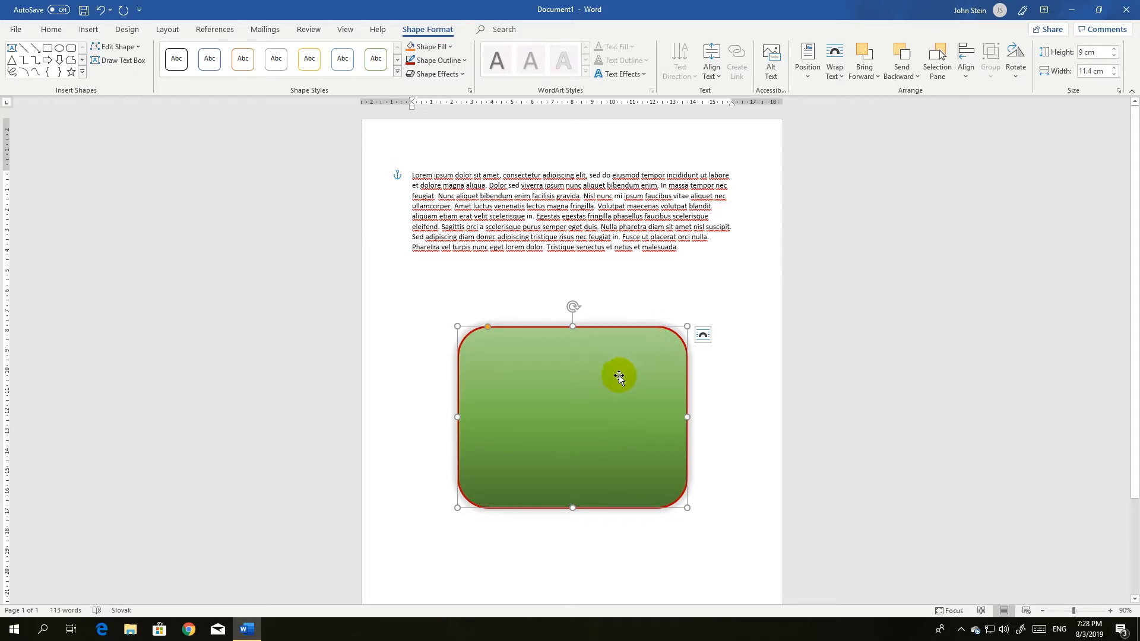
left_click_drag(611, 388, 612, 234)
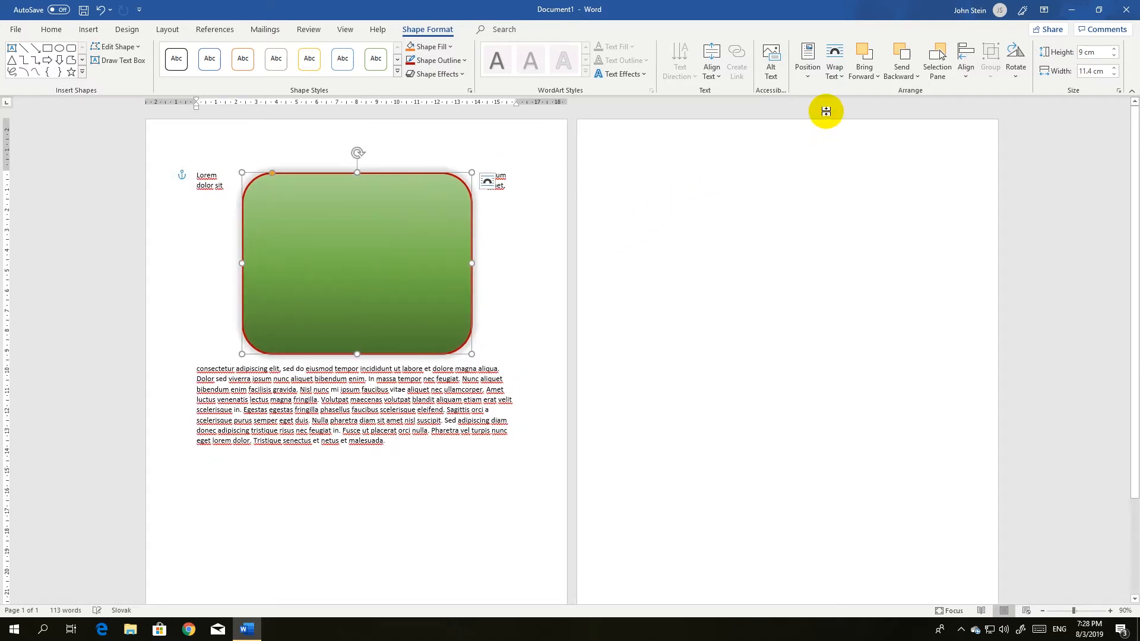
Set the rectangle's text wrapping to Behind Text
left_click(842, 76)
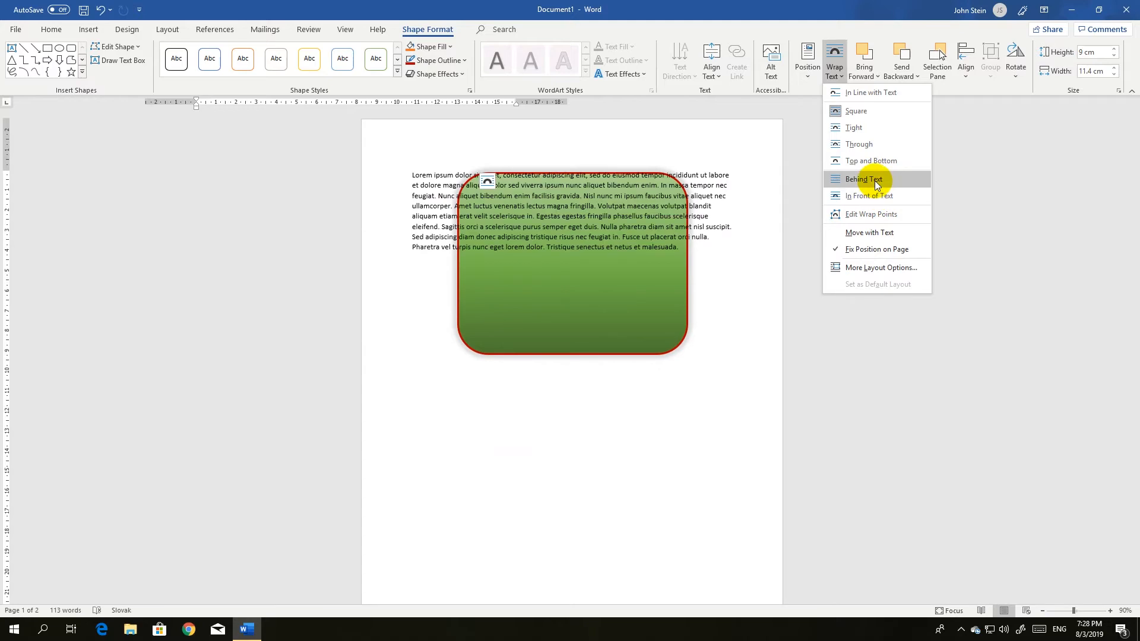
left_click(877, 181)
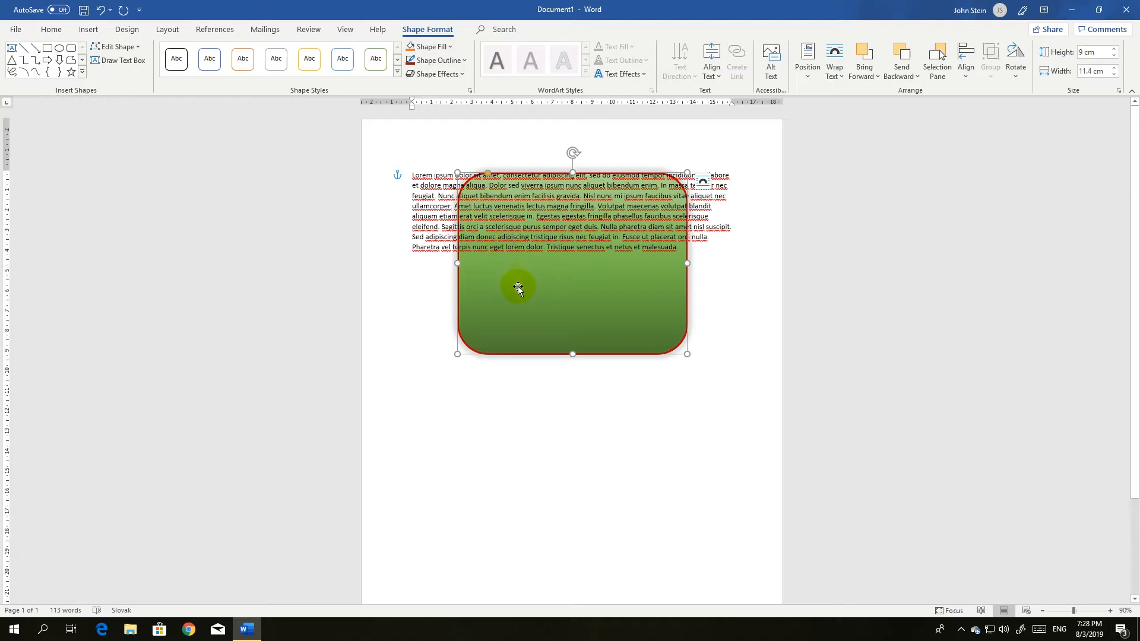
Widen the rectangle on both sides to about 17.1 cm and nudge it up to the top of the page
left_click(537, 295)
left_click_drag(539, 271, 538, 271)
left_click_drag(457, 239, 399, 238)
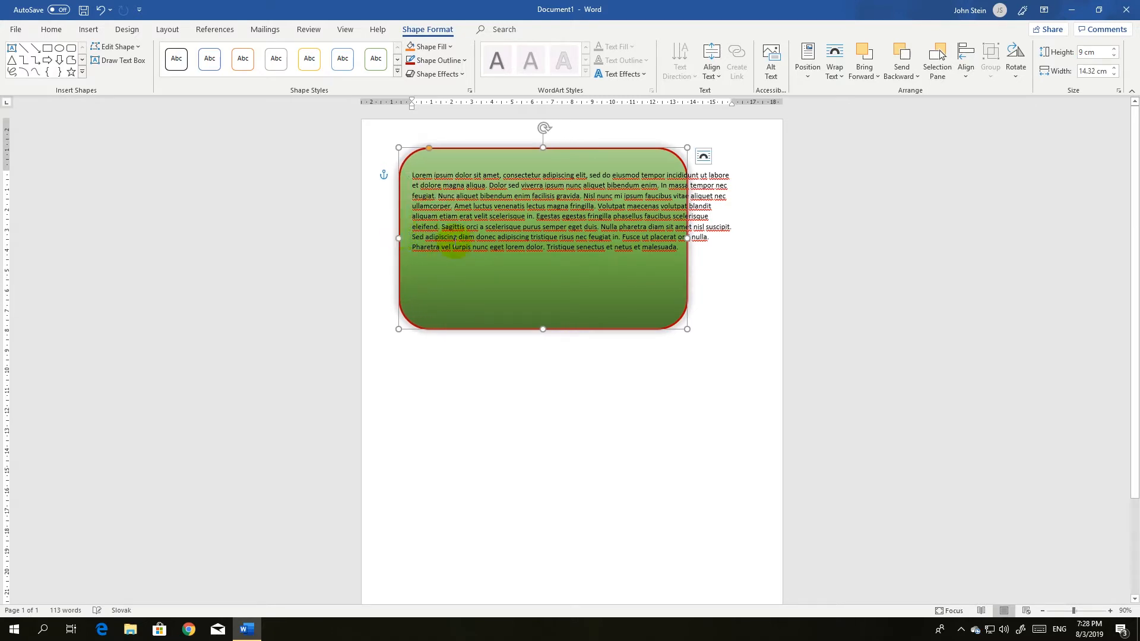
left_click_drag(688, 238, 743, 237)
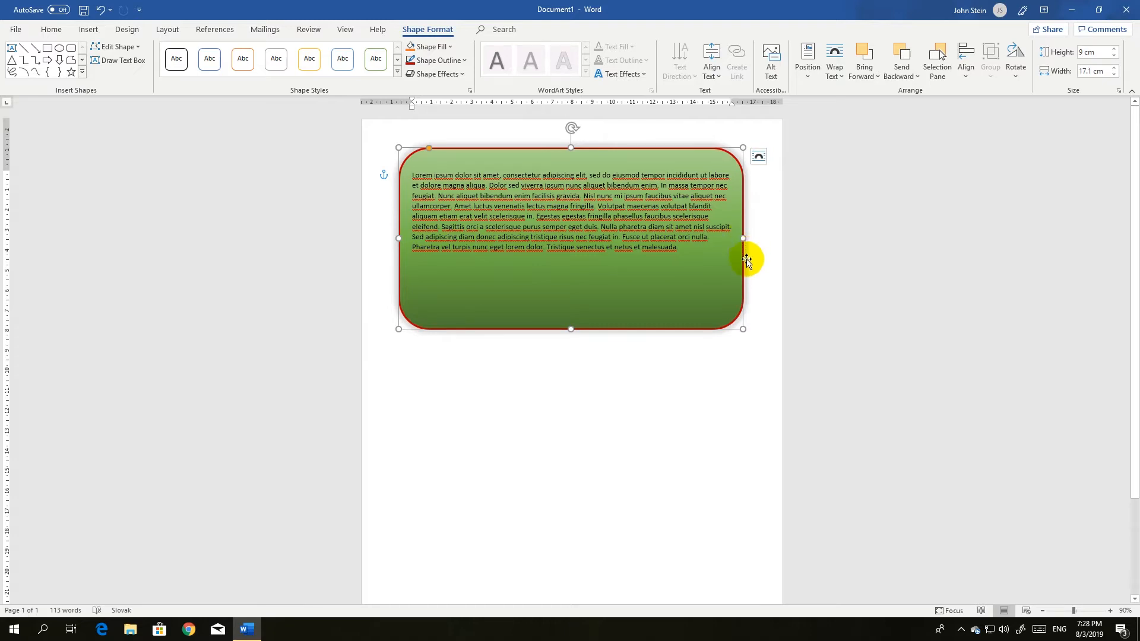
left_click_drag(718, 291, 719, 289)
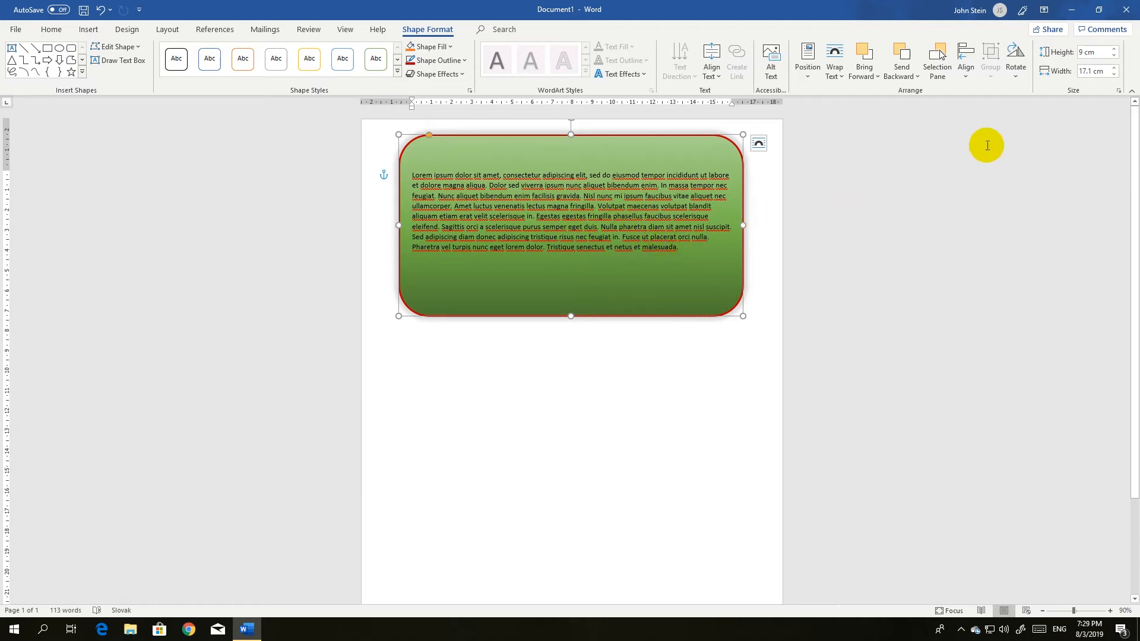
Send the rectangle to the back behind all other objects
left_click(1016, 80)
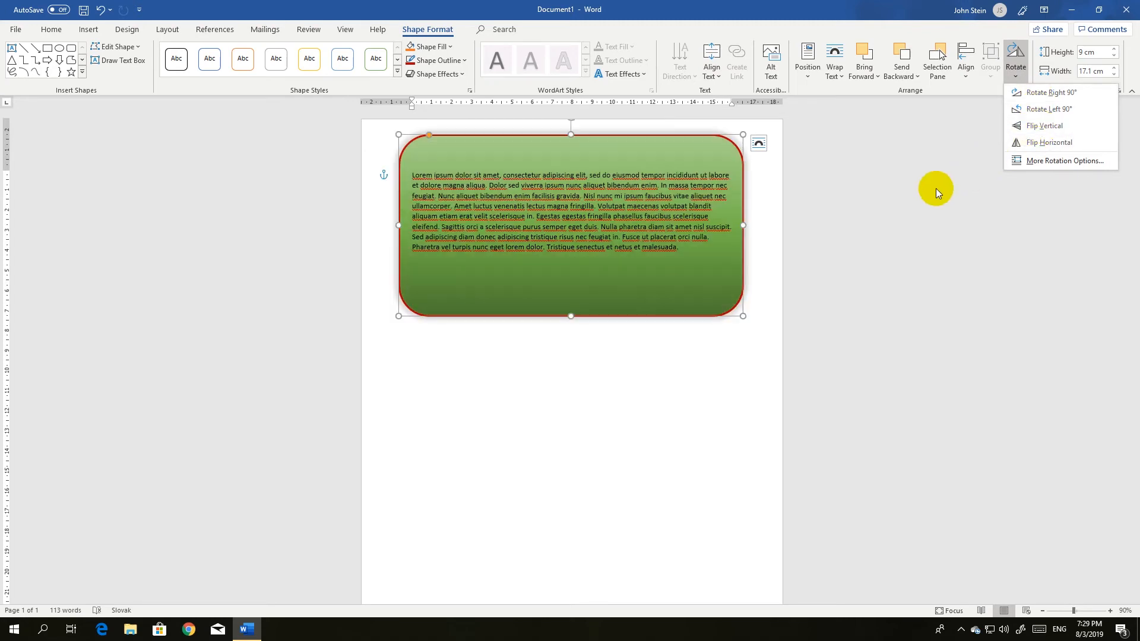
left_click(925, 166)
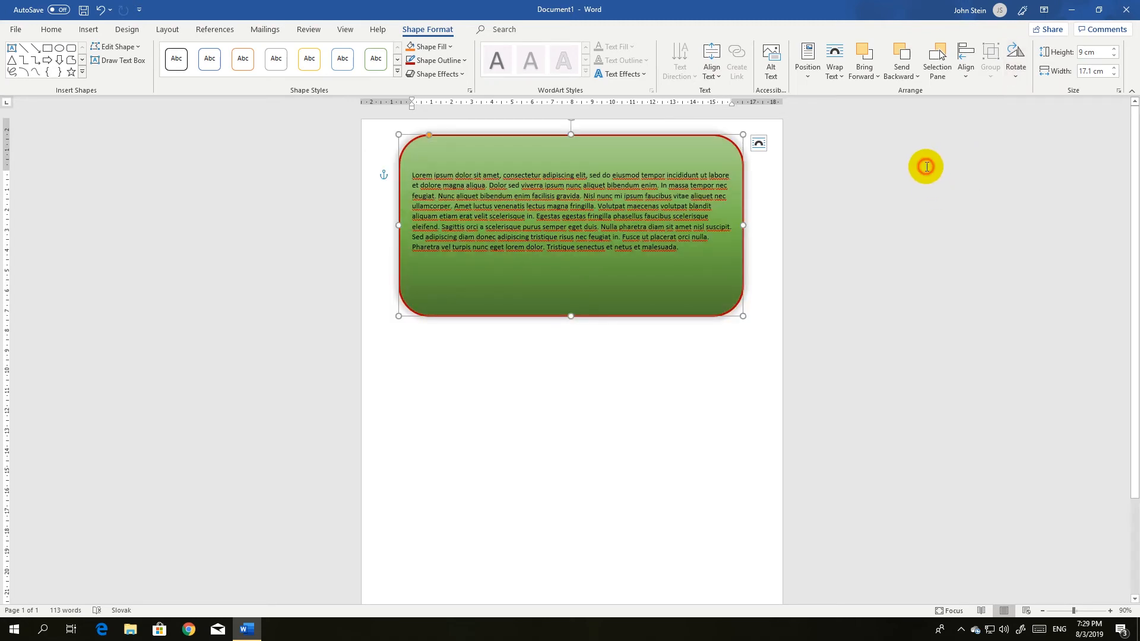
left_click(914, 77)
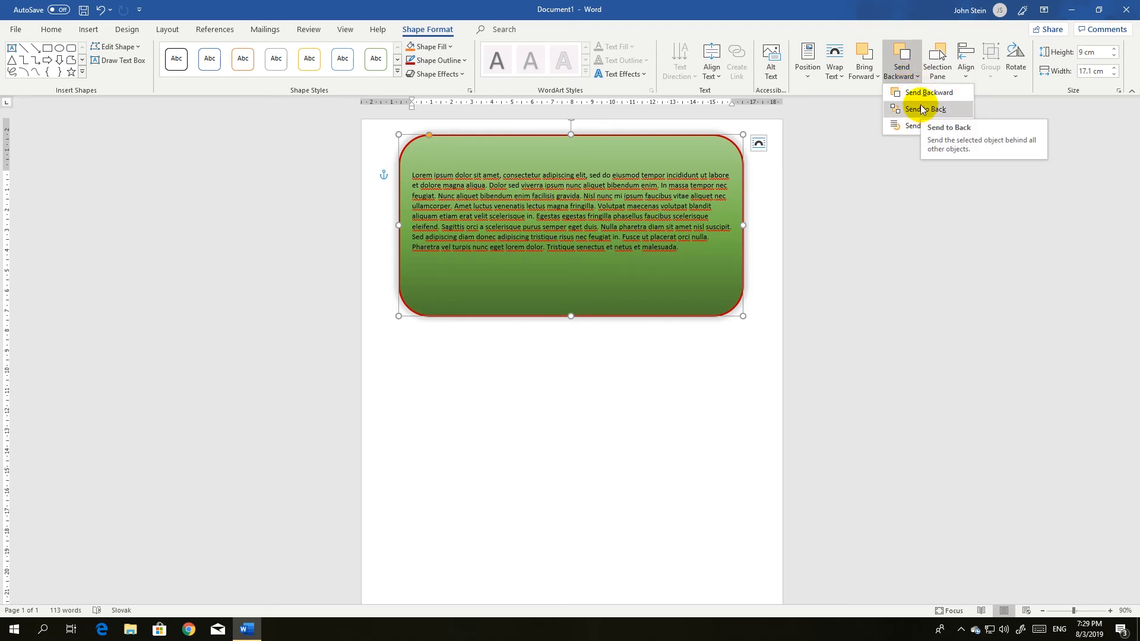
left_click(858, 122)
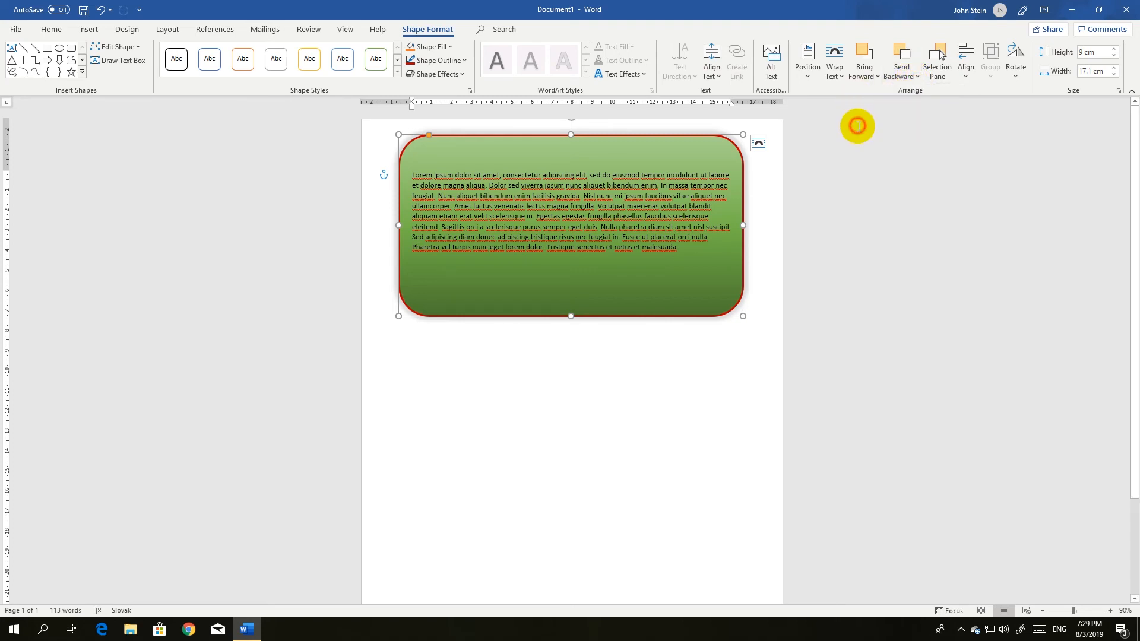